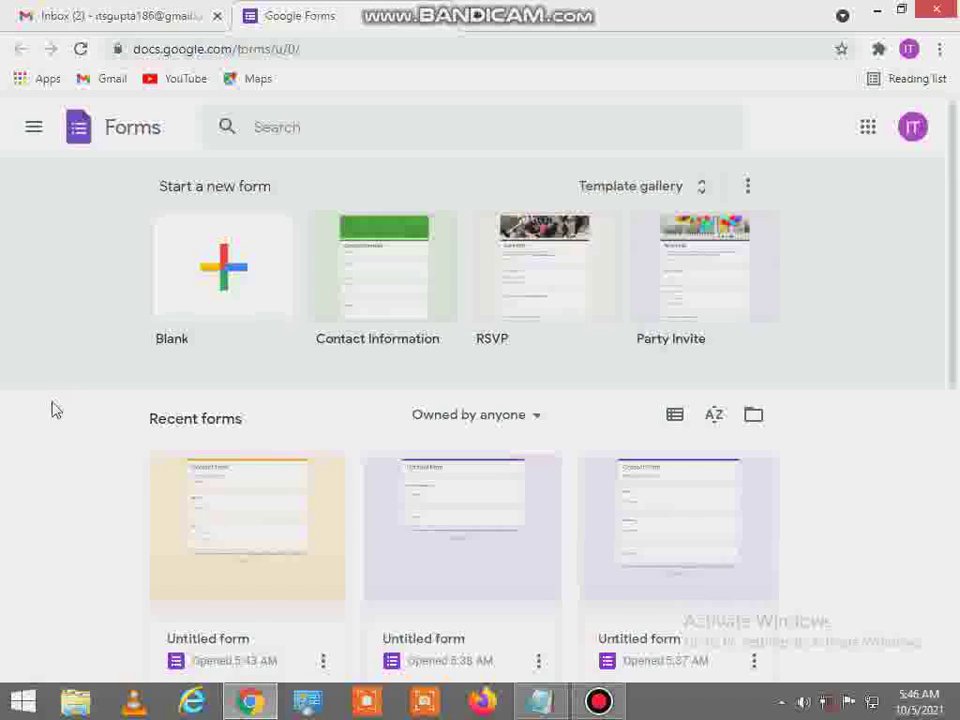
Create a blank form and replace its default title with "Contact Form"
click(224, 268)
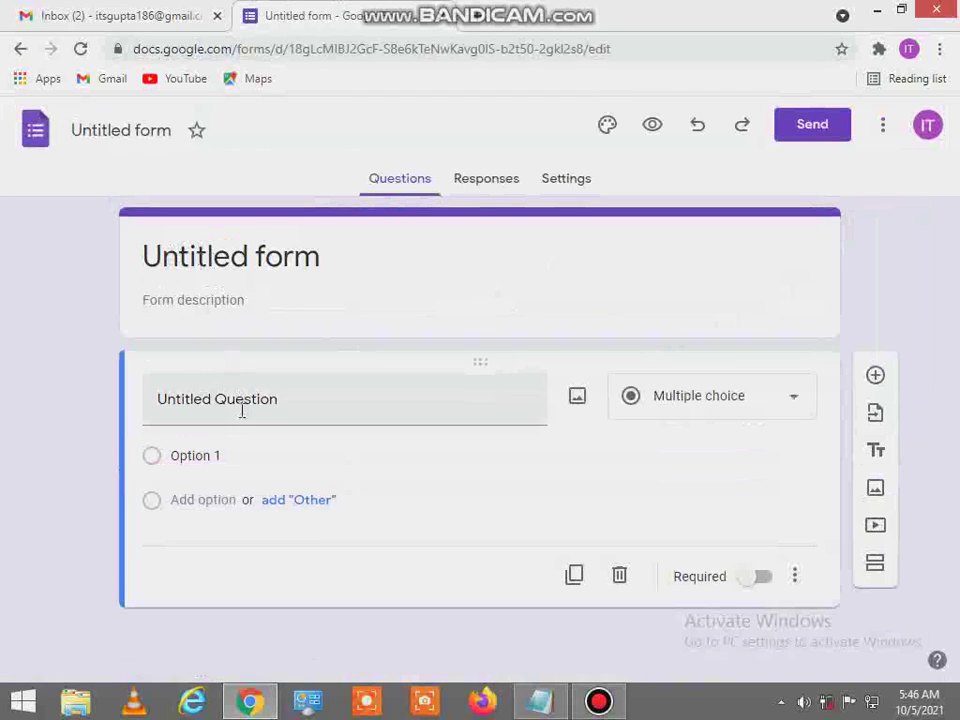
click(205, 258)
click(333, 260)
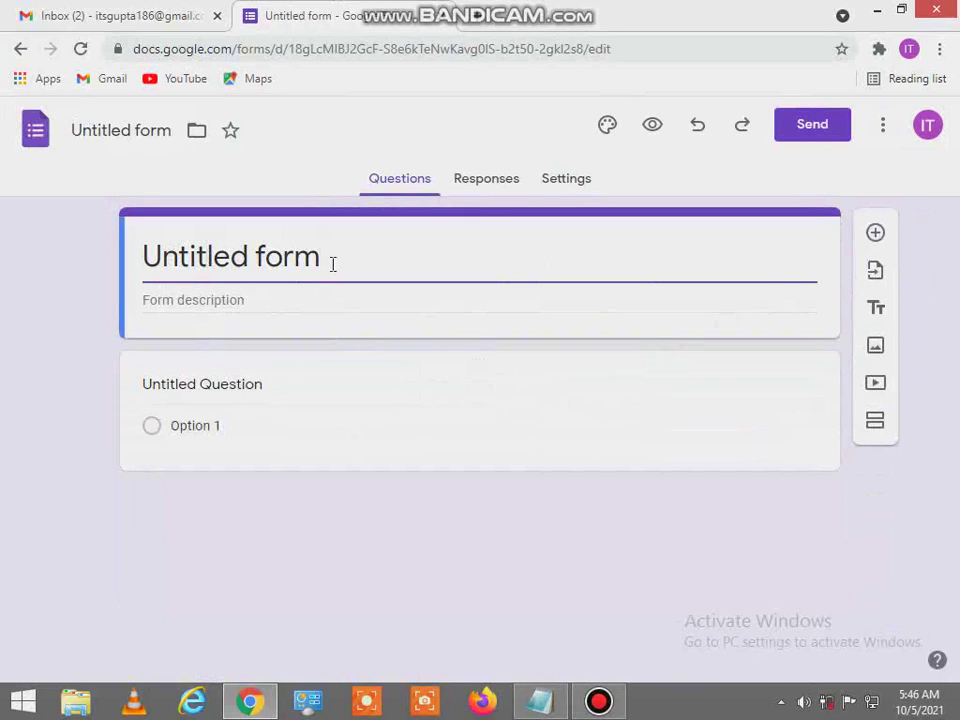
key(BackSpace)
key(BackSpace)
key(BackSpace)
key(BackSpace)
key(BackSpace)
key(BackSpace)
key(BackSpace)
key(BackSpace)
key(BackSpace)
key(BackSpace)
key(BackSpace)
key(BackSpace)
key(BackSpace)
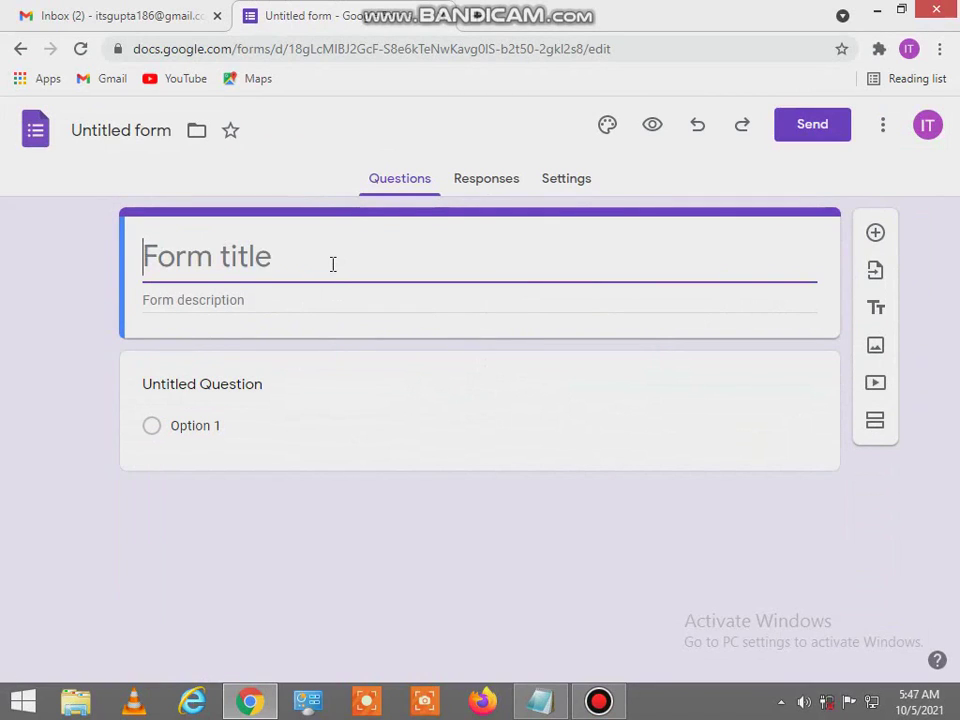
text(Cont)
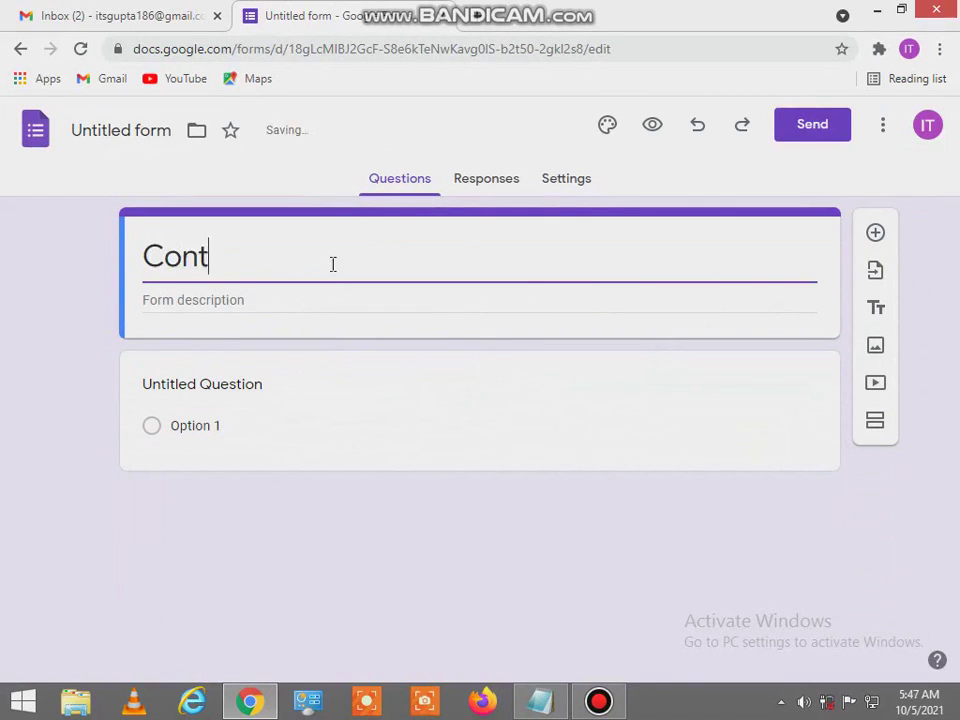
text(act Form)
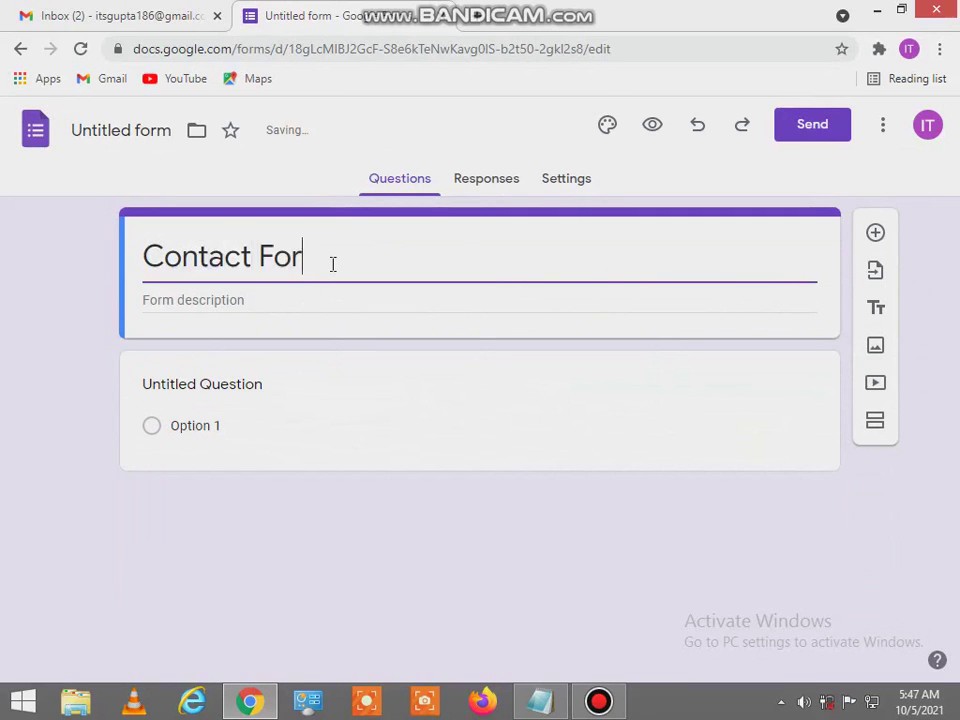
Enter "Collect Contact Information" as the form description
click(249, 307)
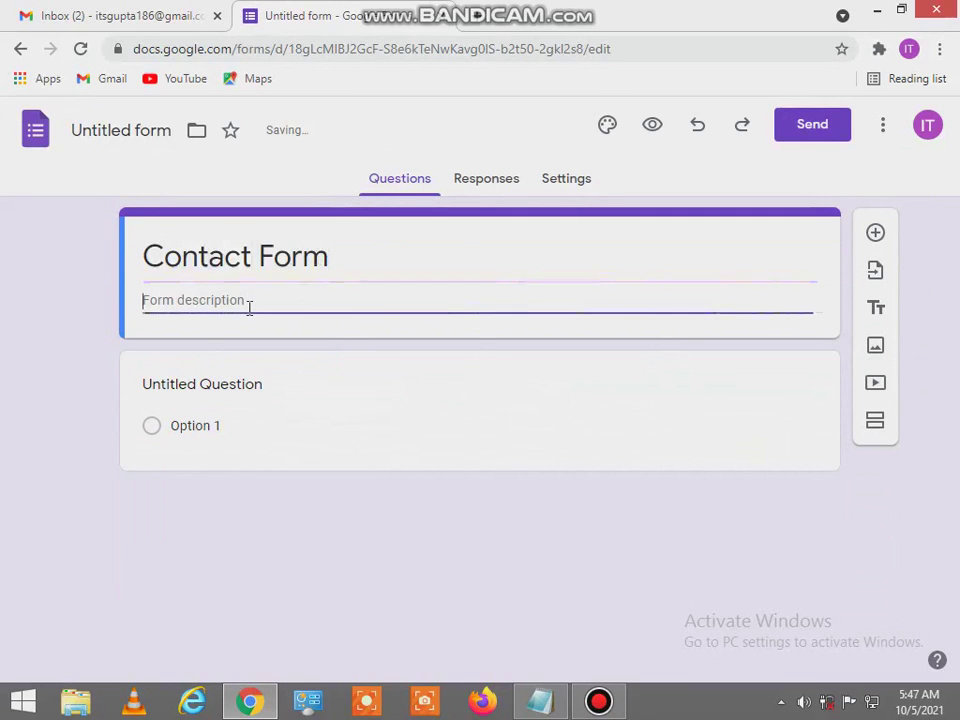
text(Col)
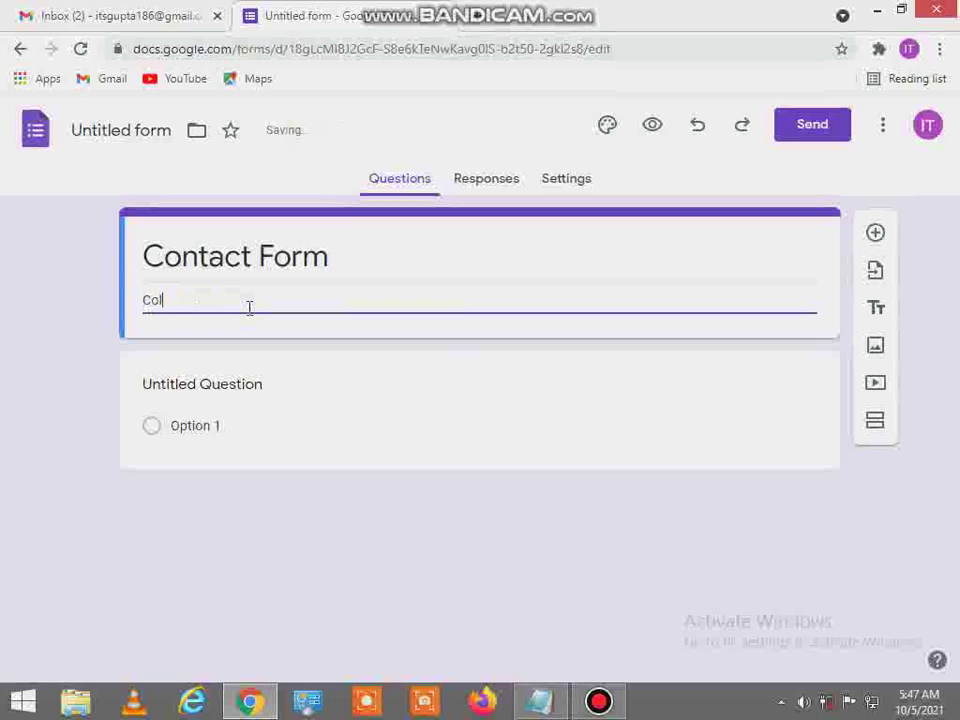
text(lect )
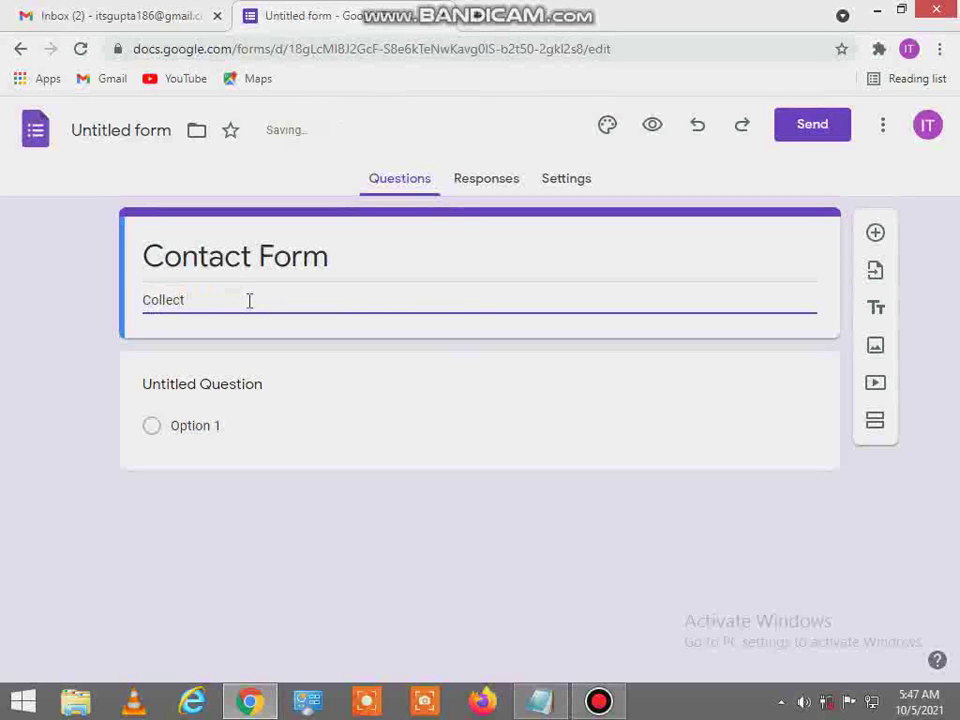
text(Contact Information)
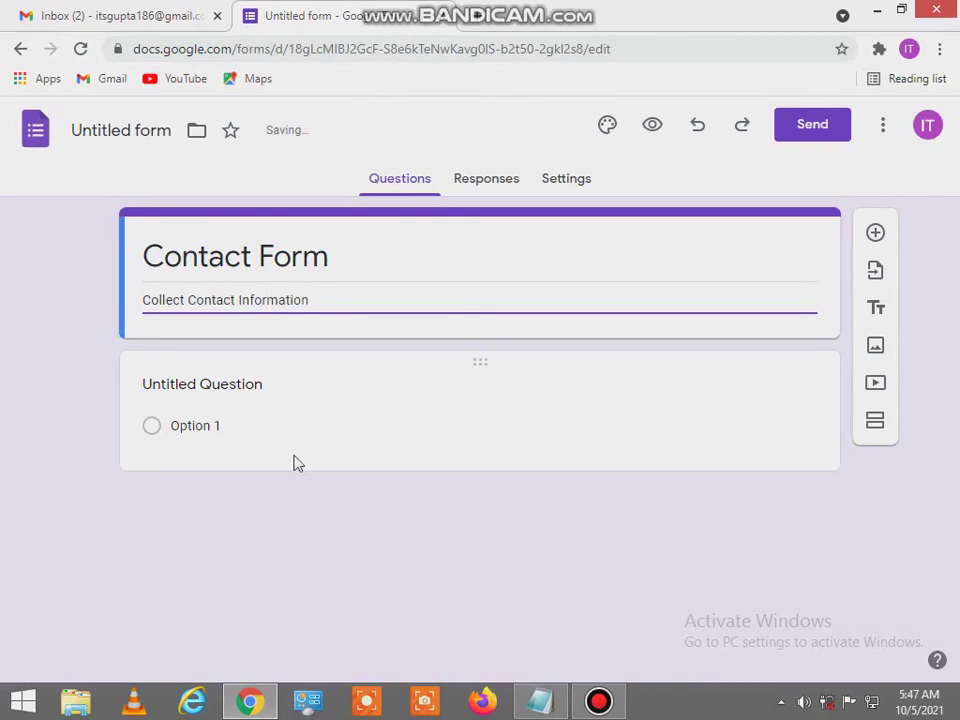
Customize the form theme with the orange theme color and the second-lightest orange background shade
click(607, 128)
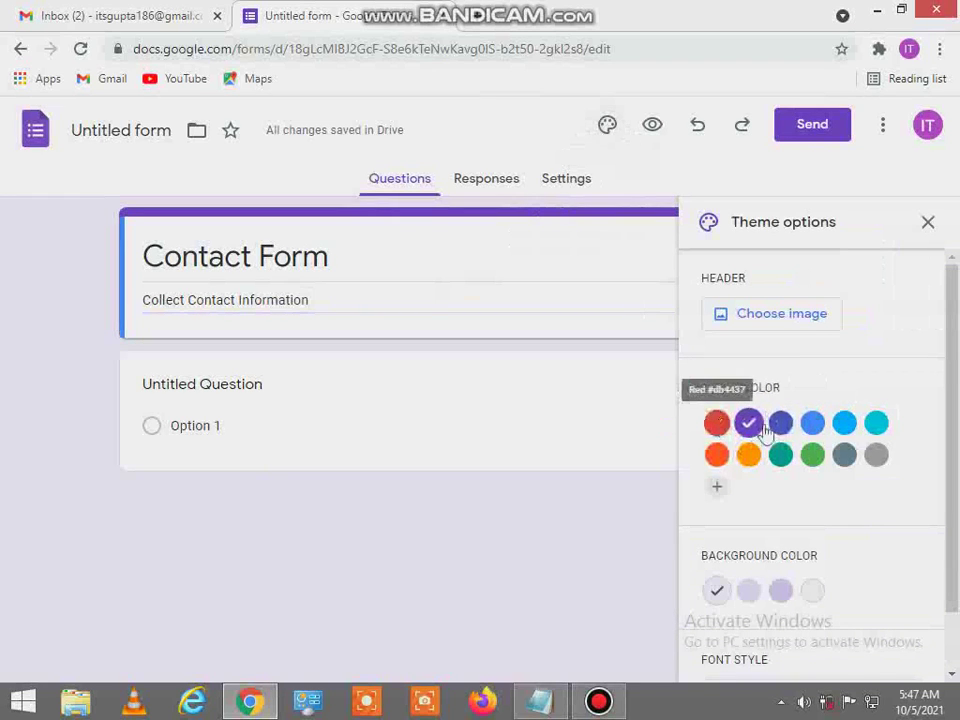
click(783, 426)
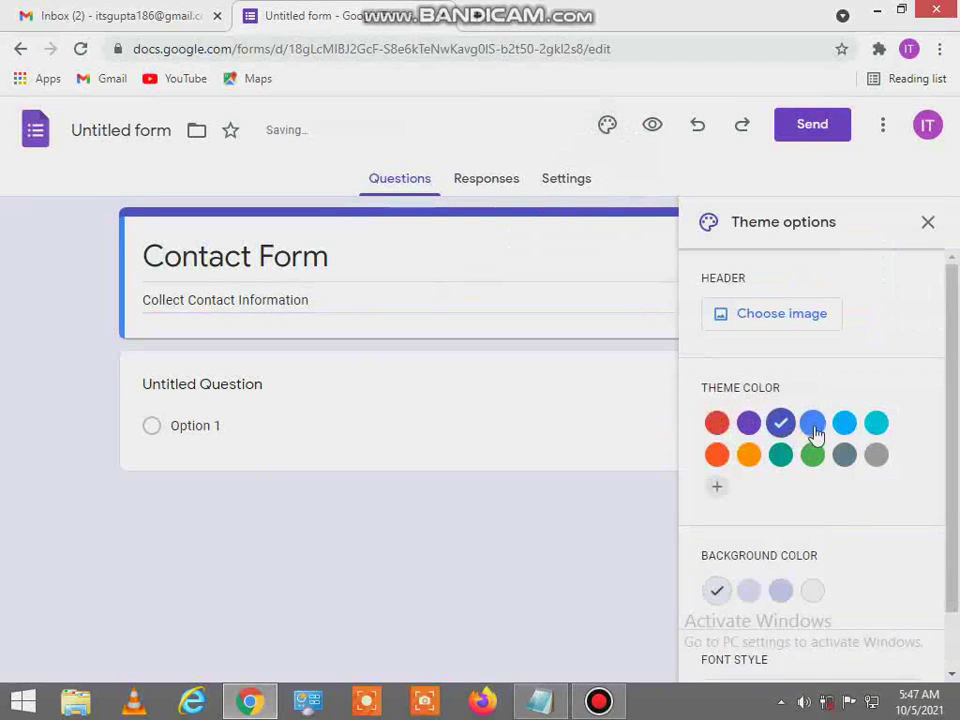
click(811, 423)
click(813, 458)
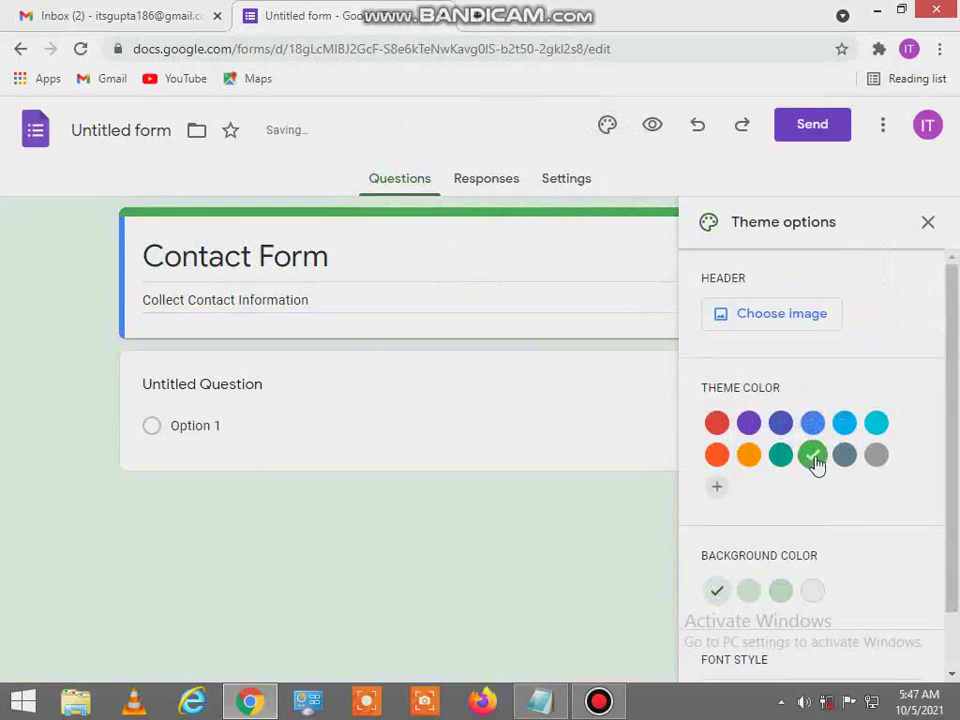
click(717, 425)
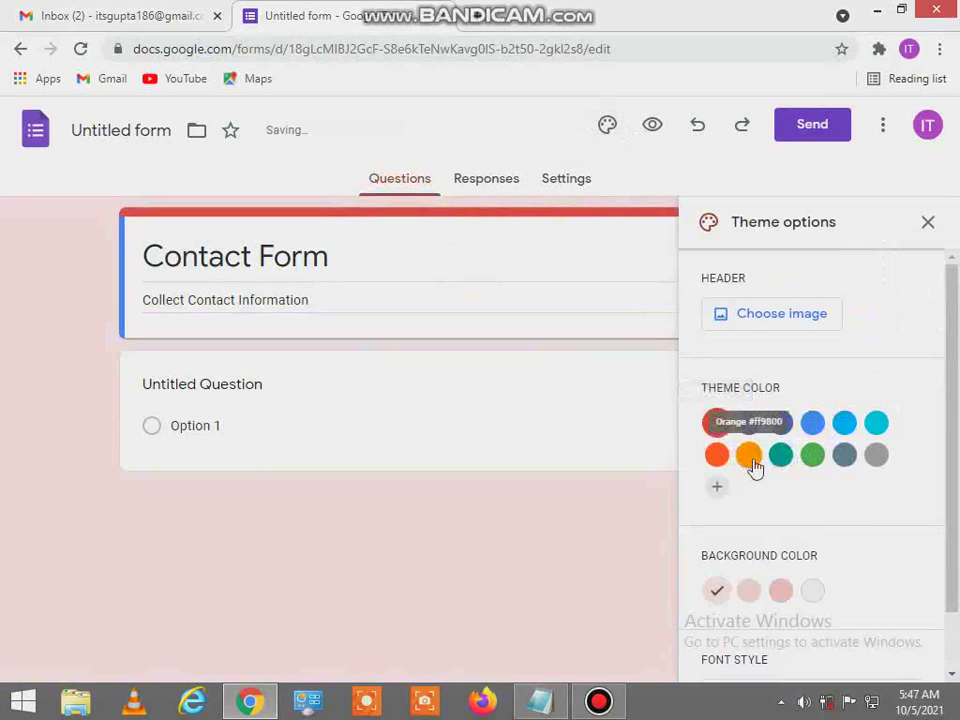
click(752, 459)
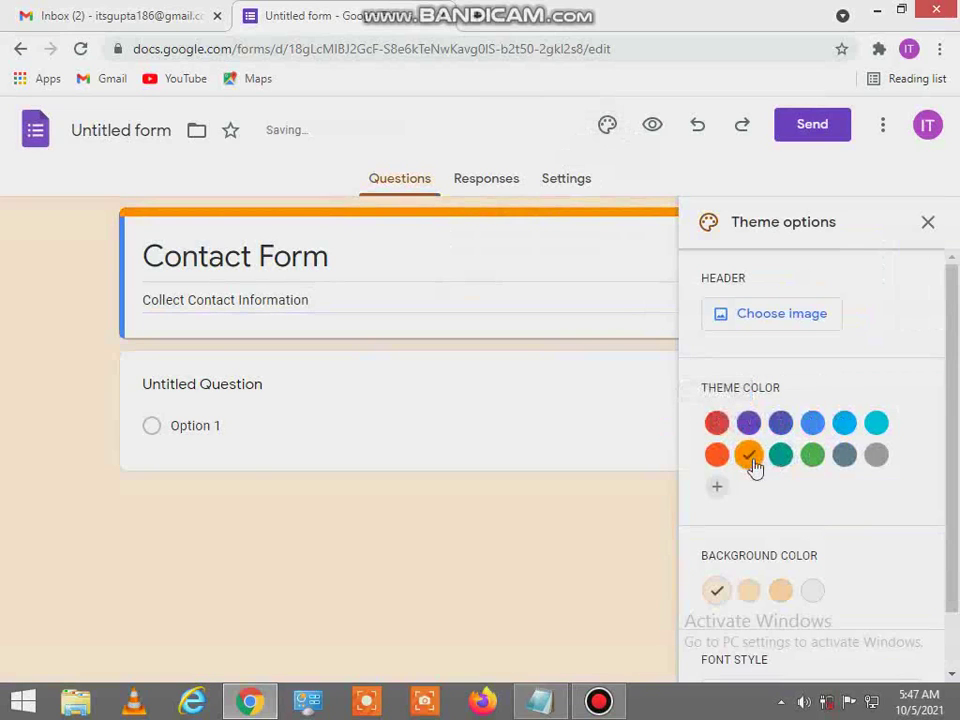
click(781, 596)
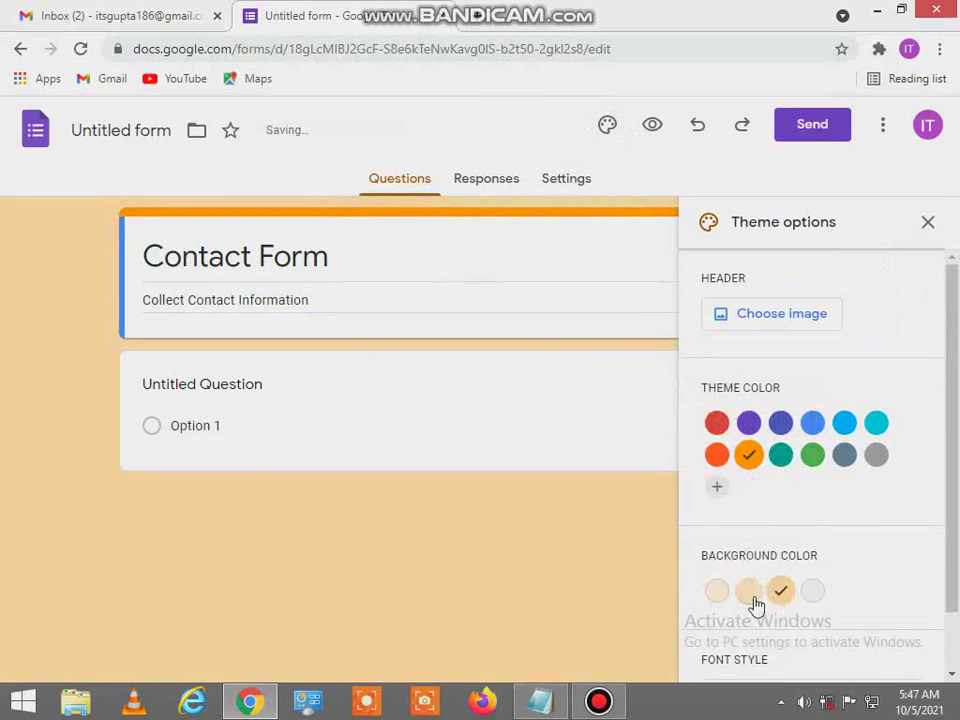
click(752, 600)
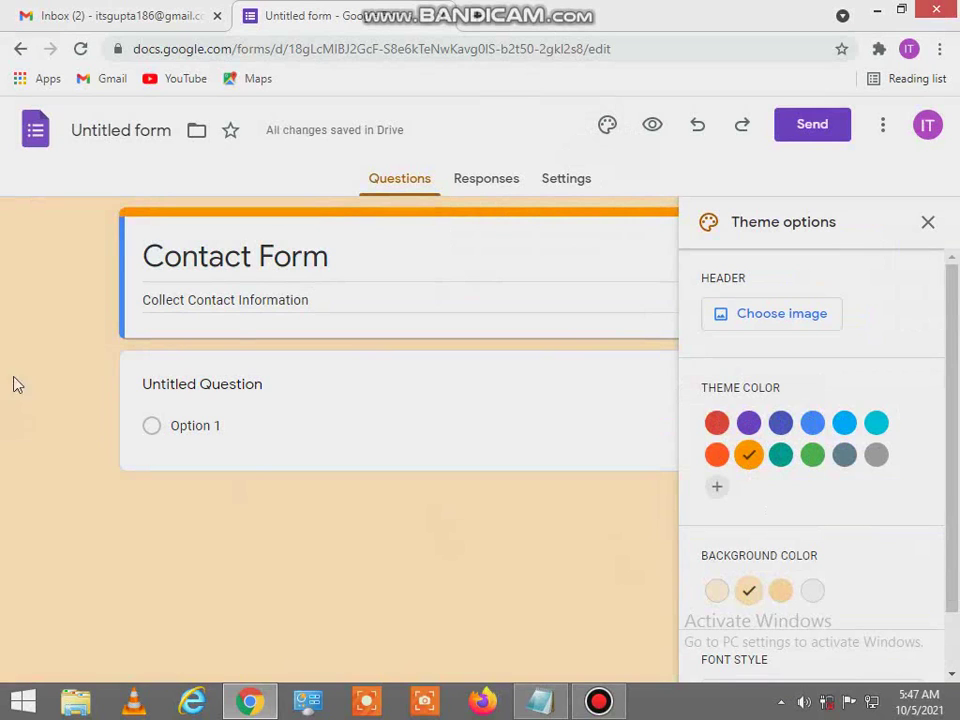
click(929, 224)
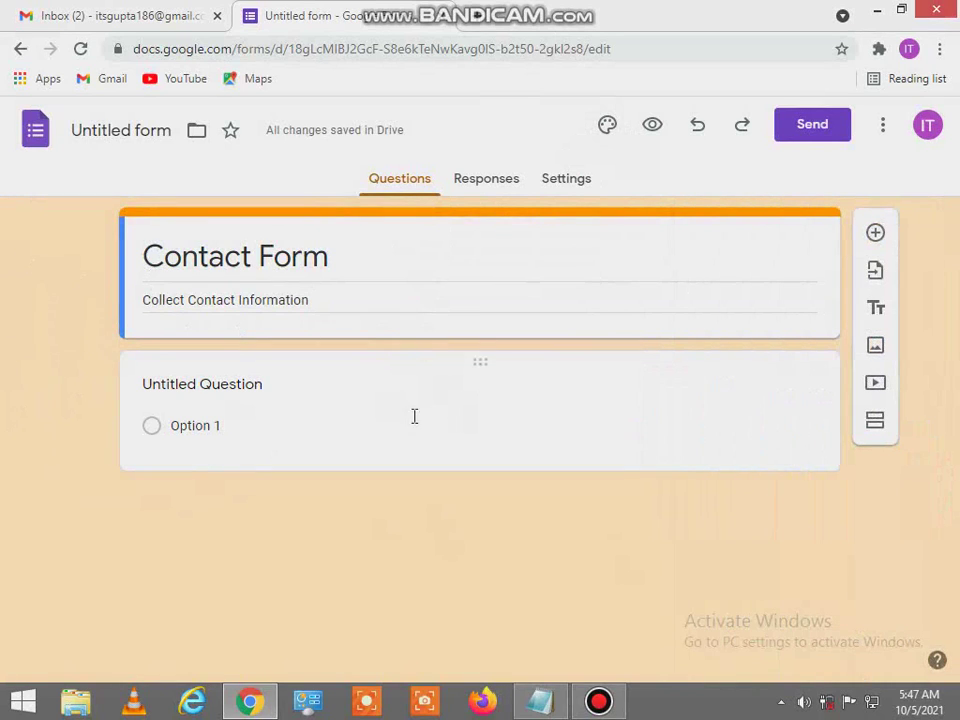
Title the untitled question "Name"
click(200, 385)
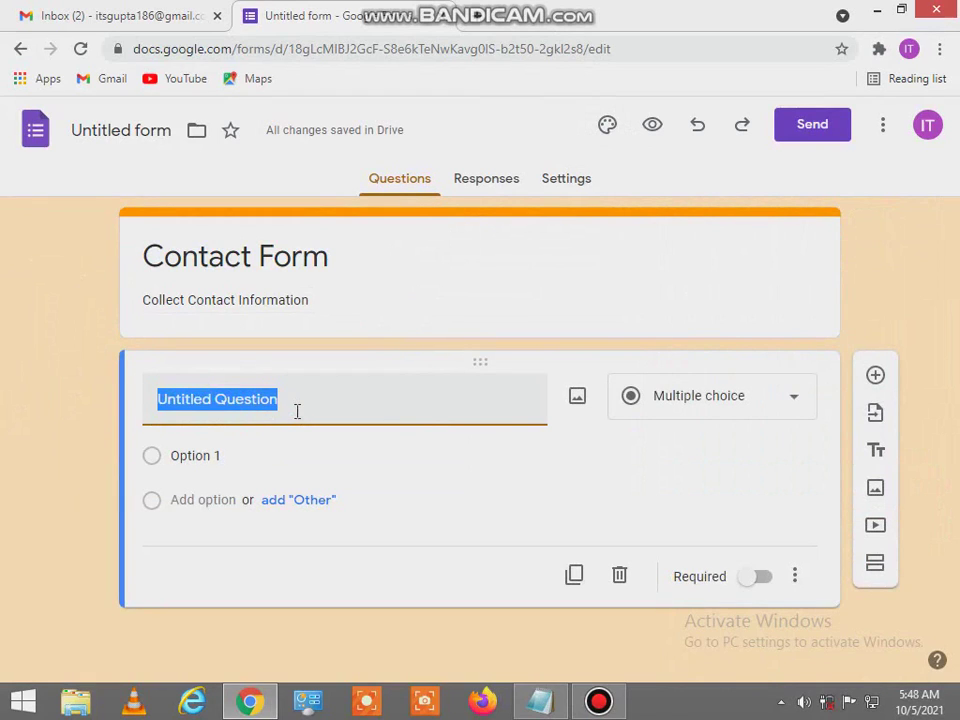
text(Nam)
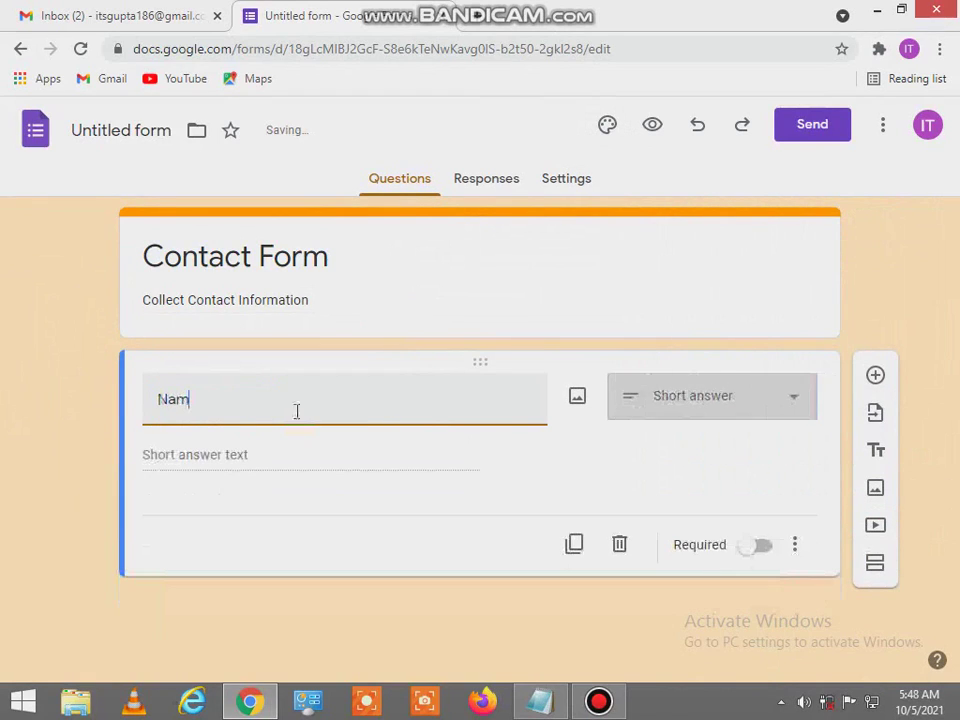
text(e)
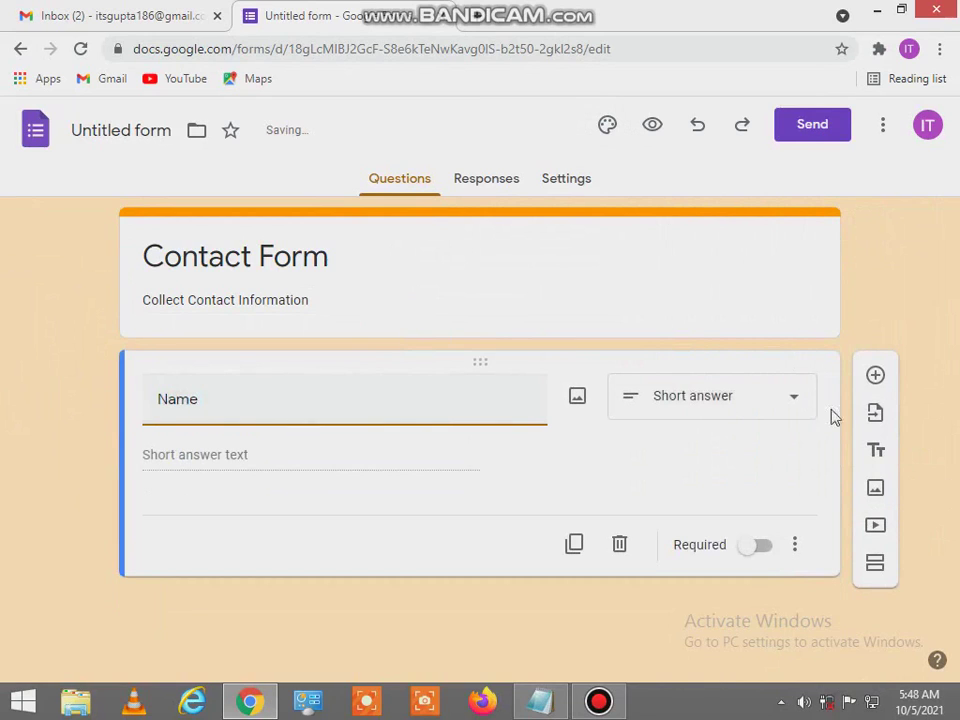
click(797, 408)
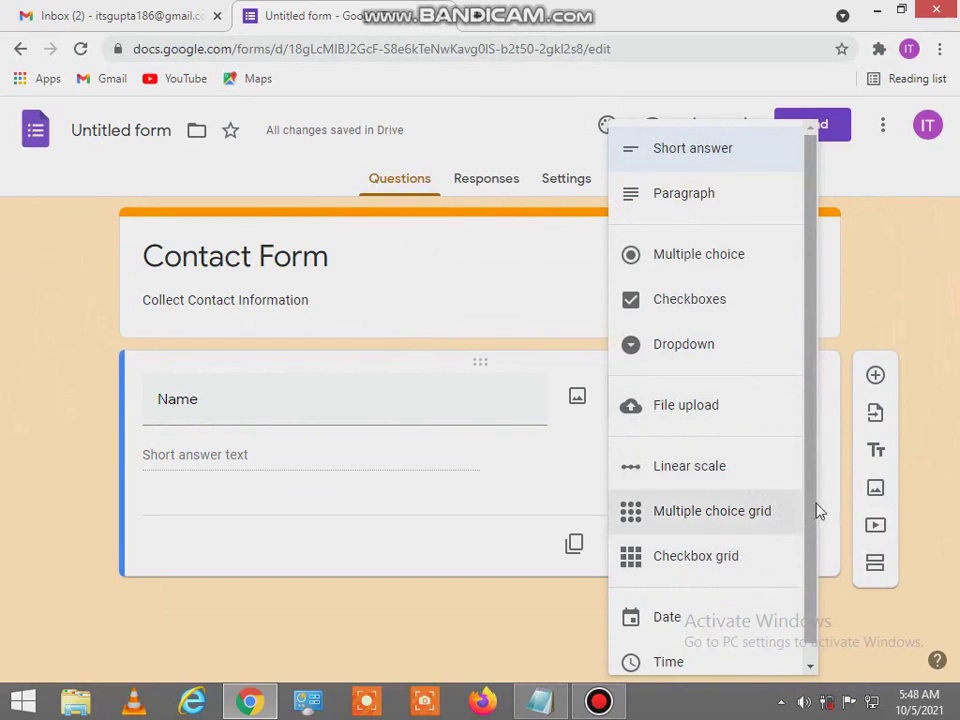
drag(812, 511, 810, 446)
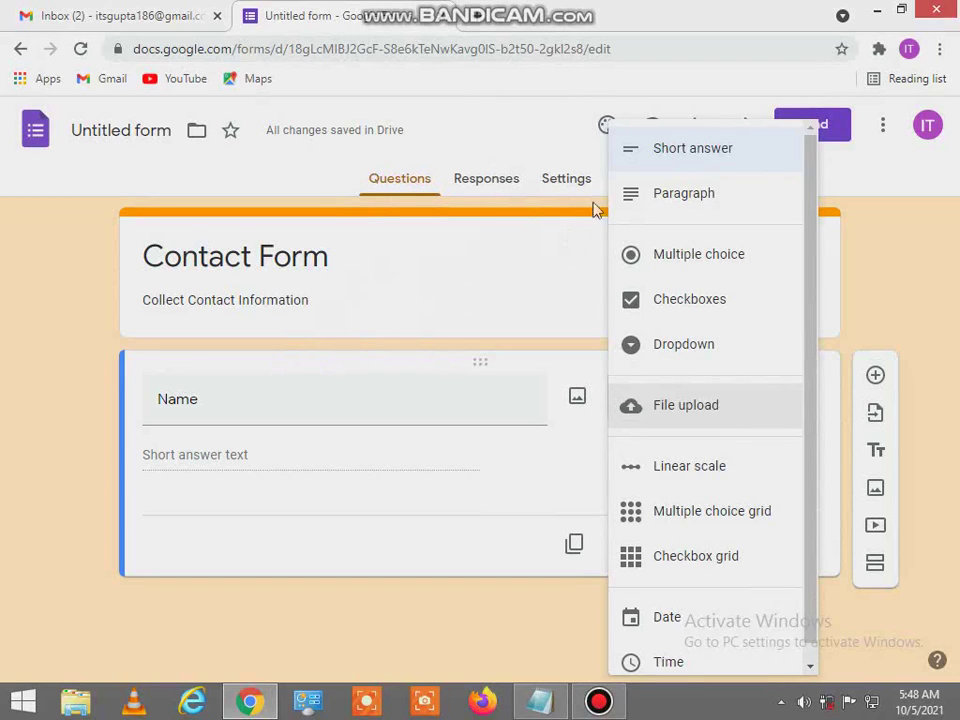
click(453, 306)
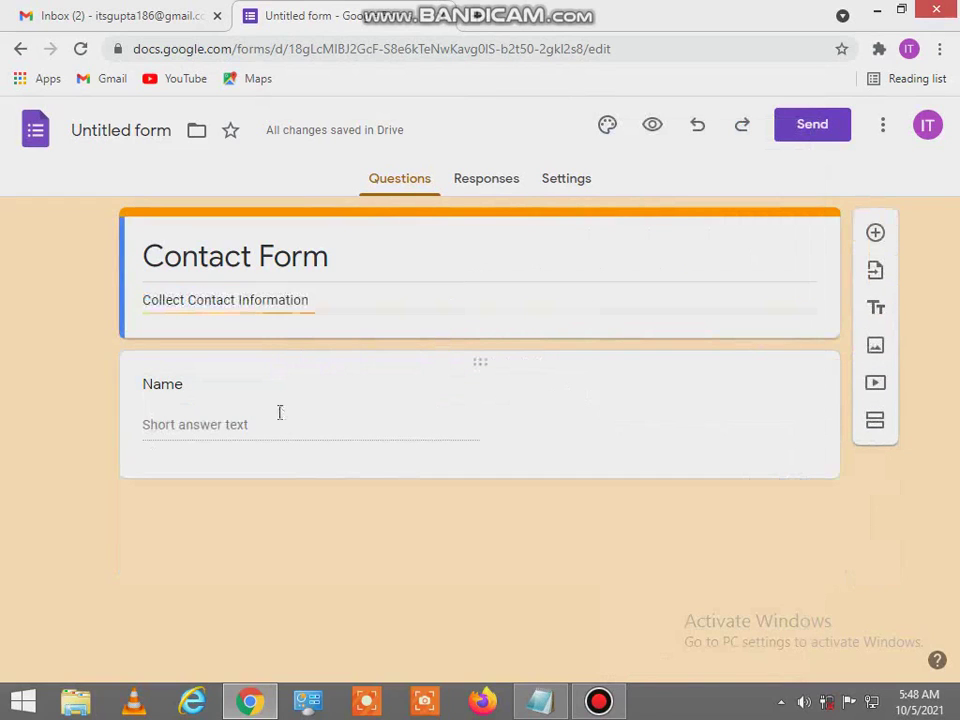
Make the Name question required and duplicate it
click(280, 412)
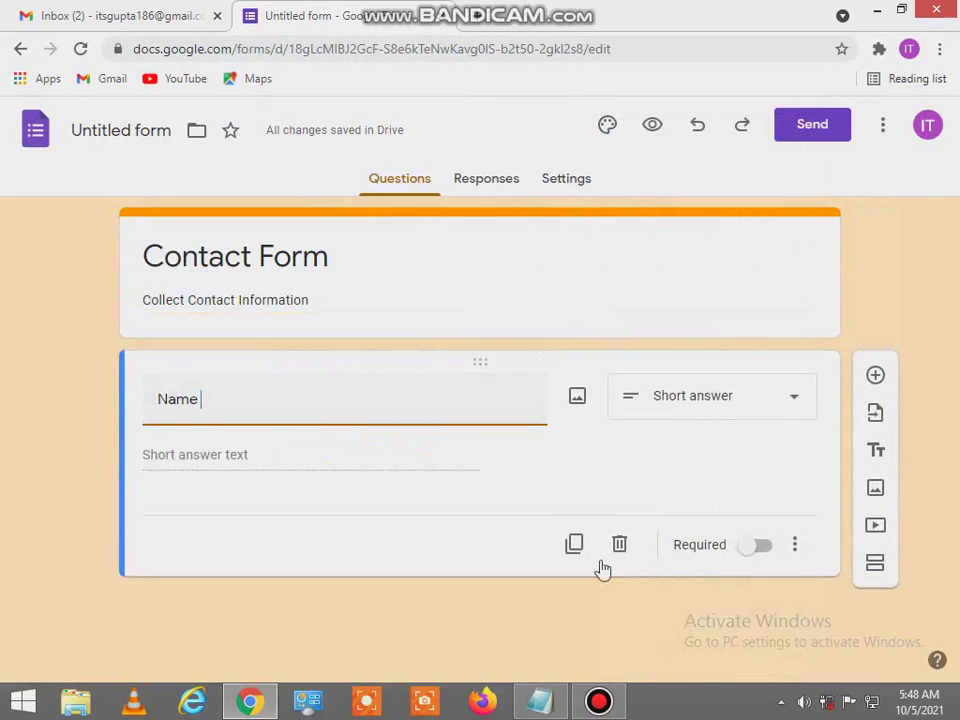
click(766, 548)
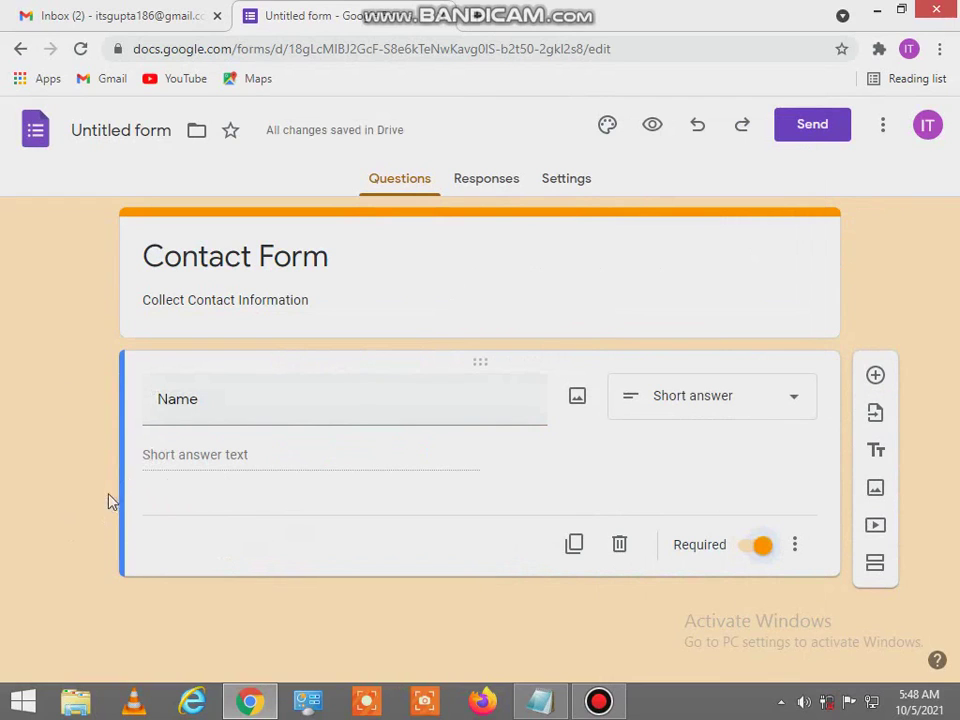
click(576, 547)
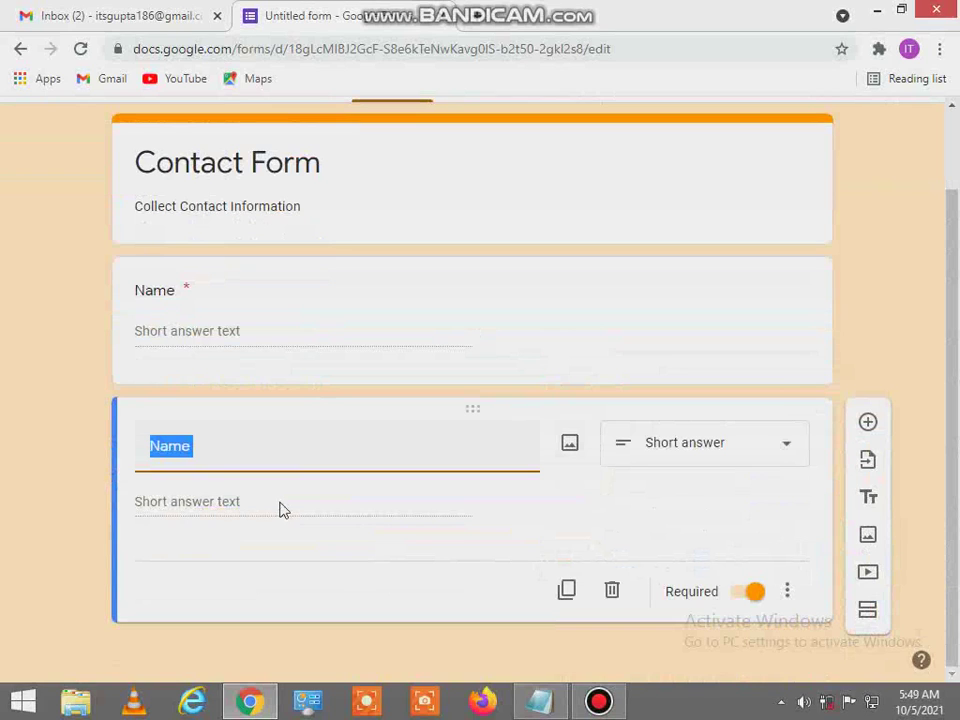
Change the duplicated question's type to Date and retitle it "Date"
click(787, 450)
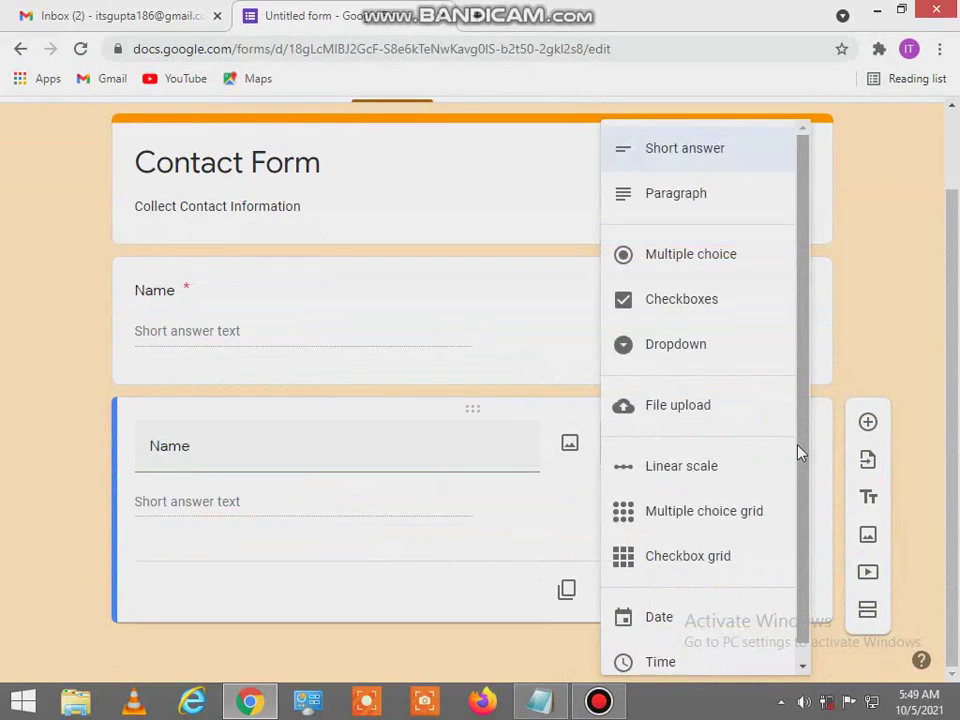
drag(798, 453, 801, 492)
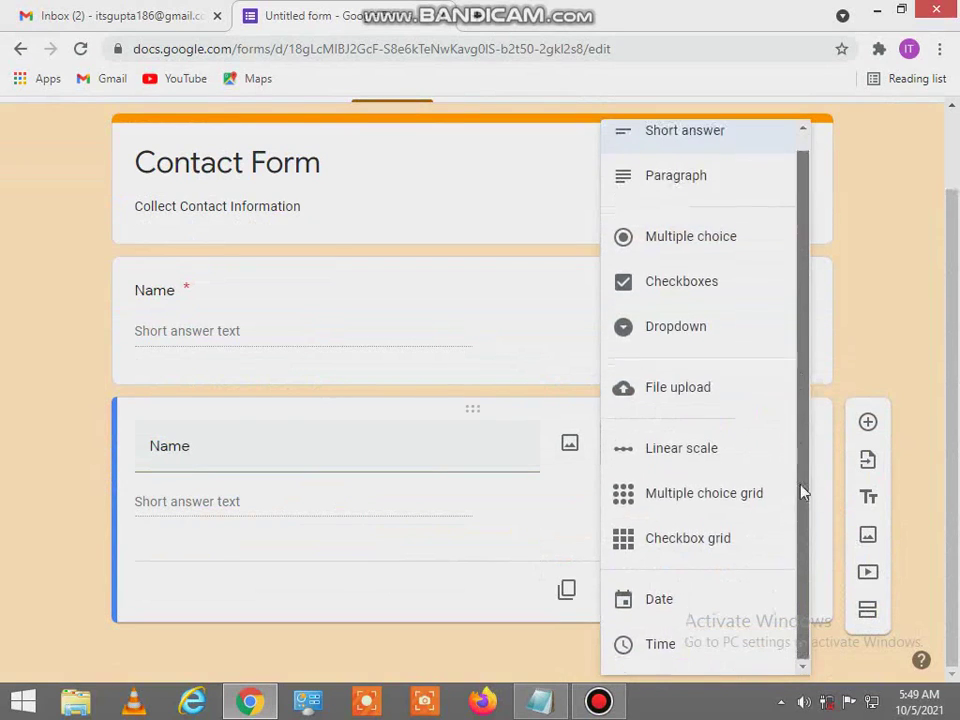
click(675, 611)
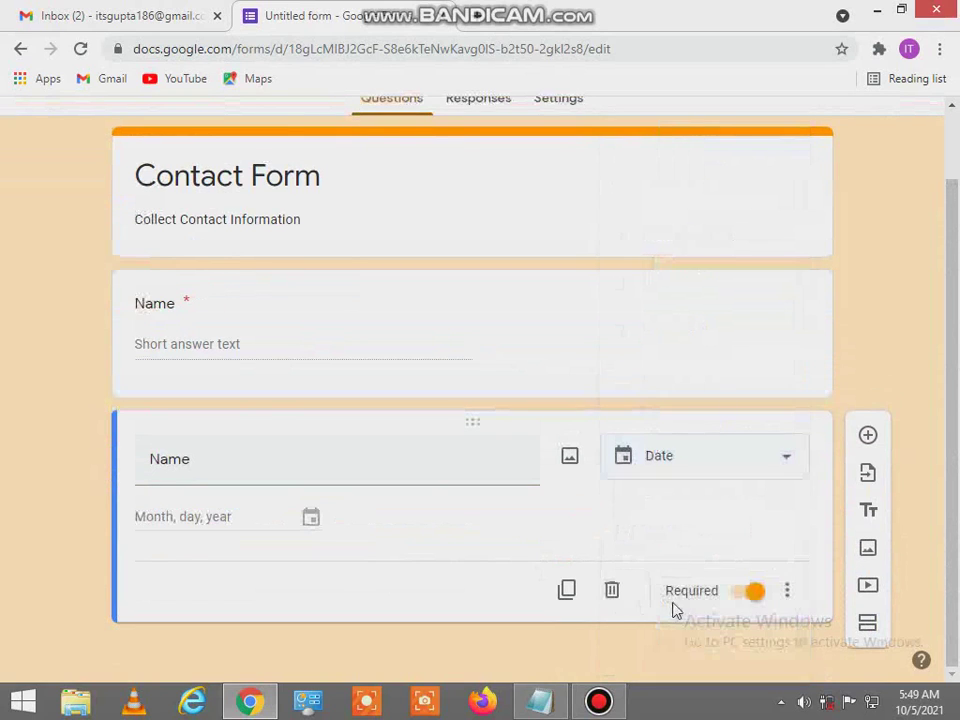
click(210, 463)
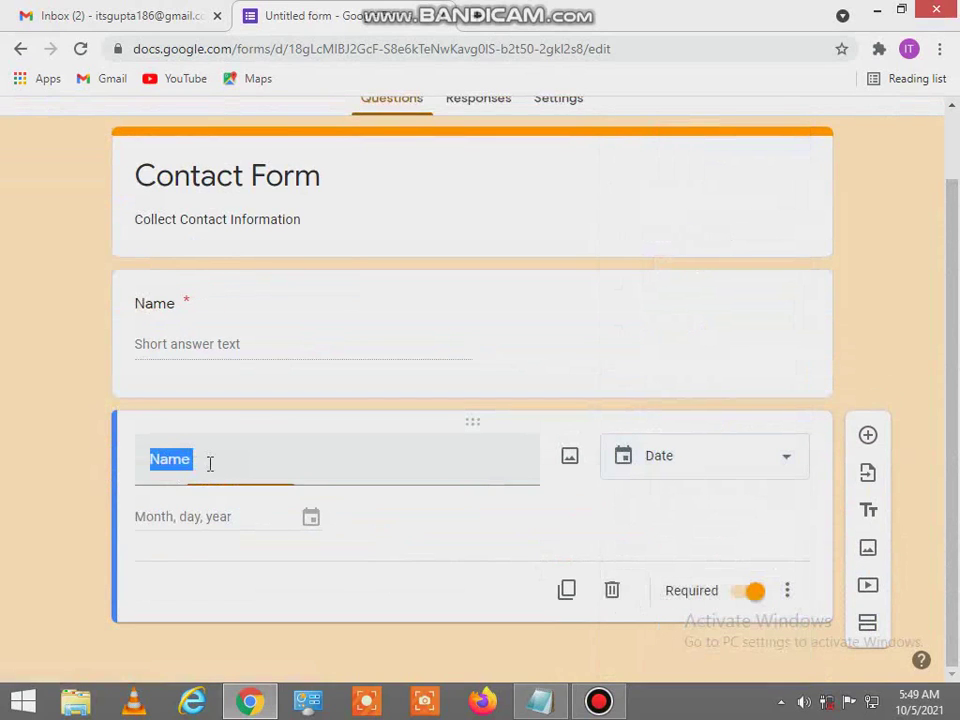
text(Dat)
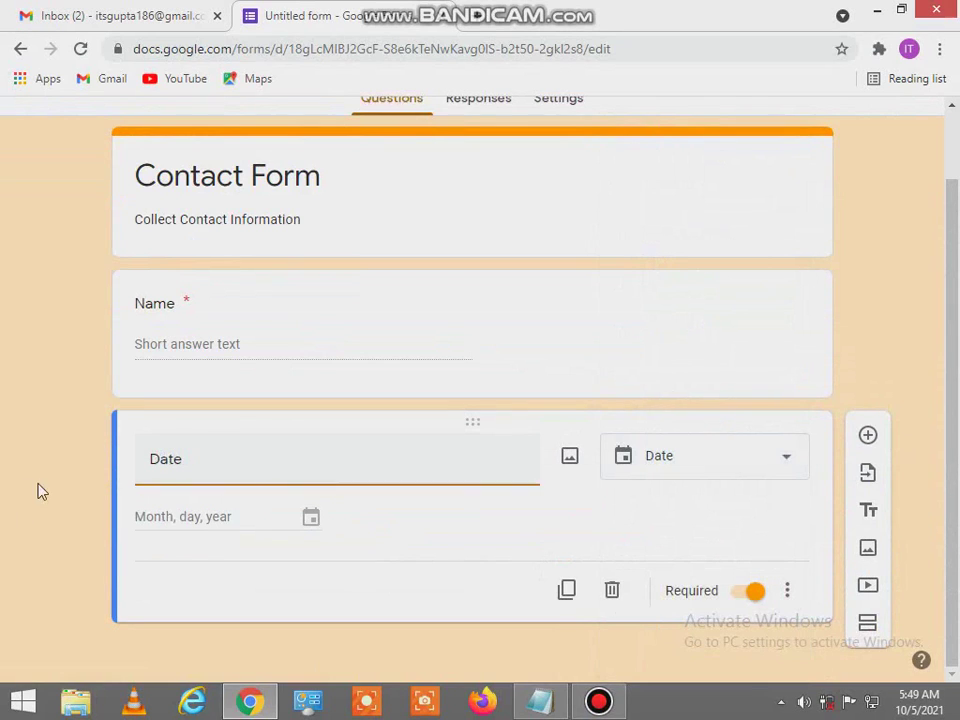
click(172, 521)
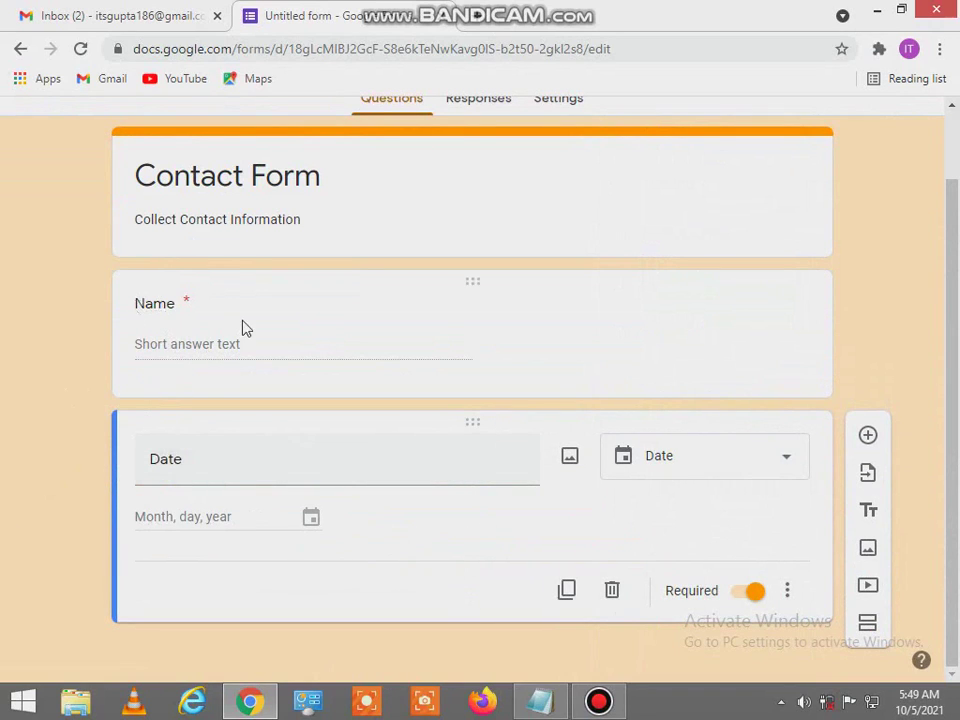
scroll(24, 418, up, 1)
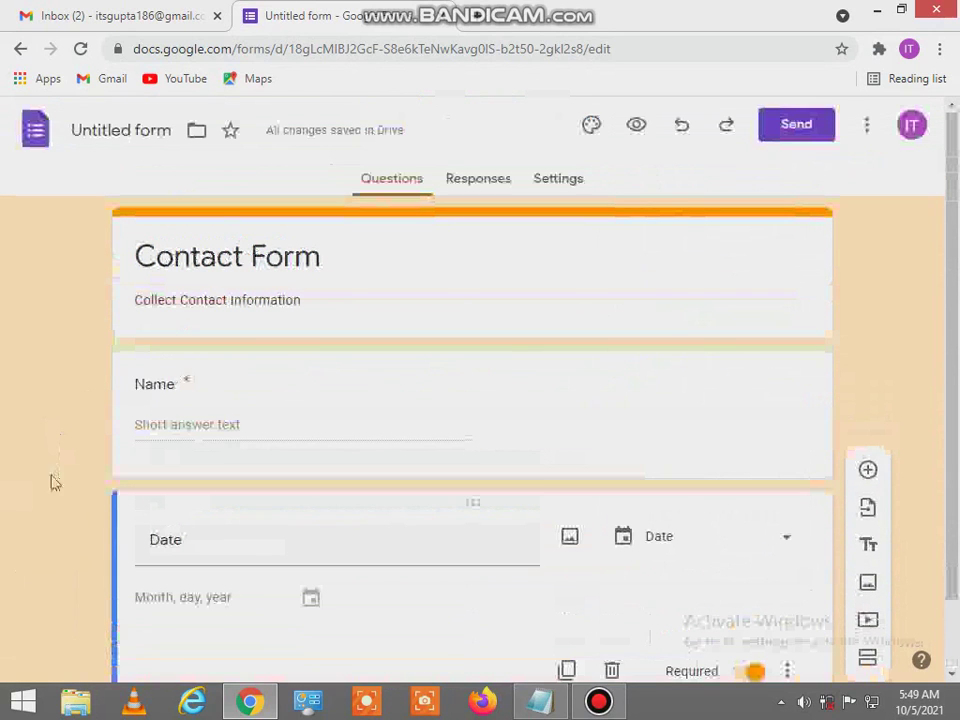
scroll(24, 422, down, 1)
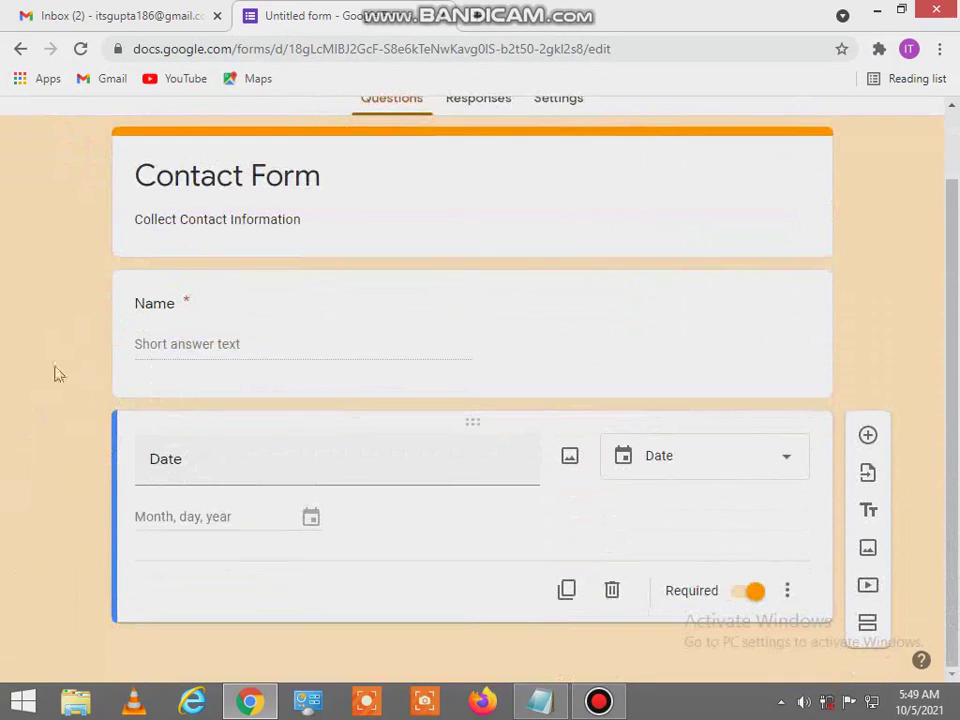
scroll(55, 492, up, 1)
scroll(55, 500, up, 1)
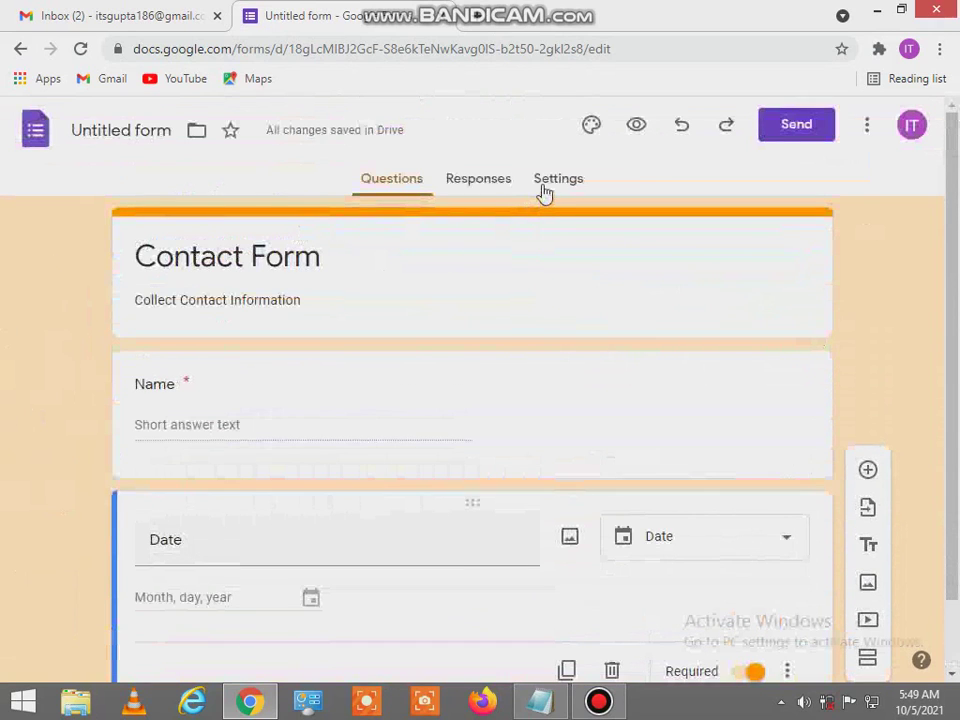
Review the form's responses and settings pages, then return to its questions
click(473, 188)
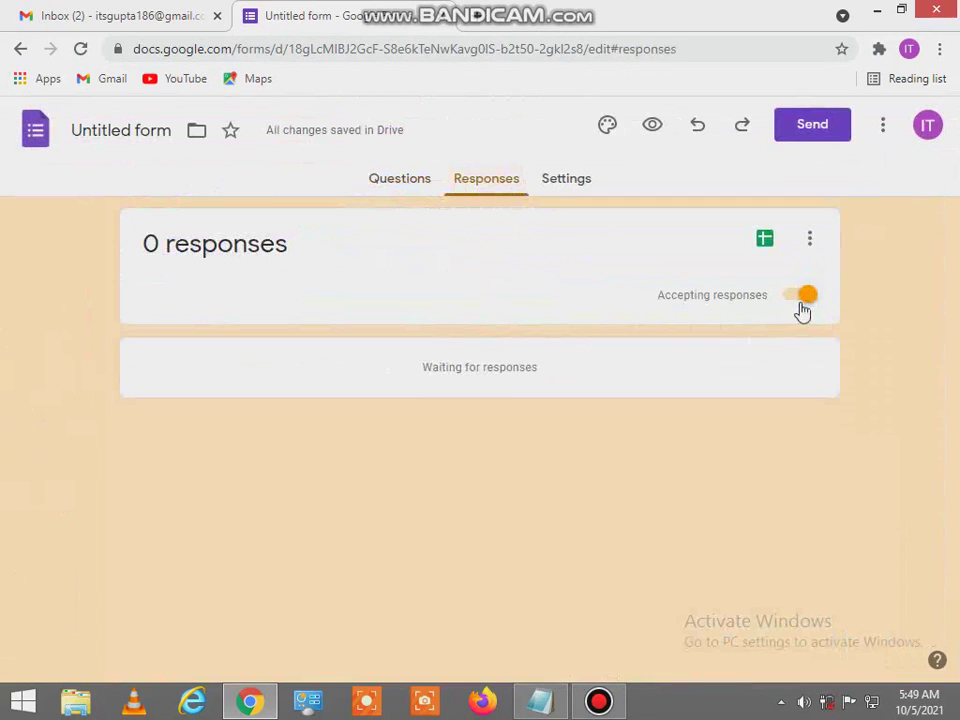
click(568, 185)
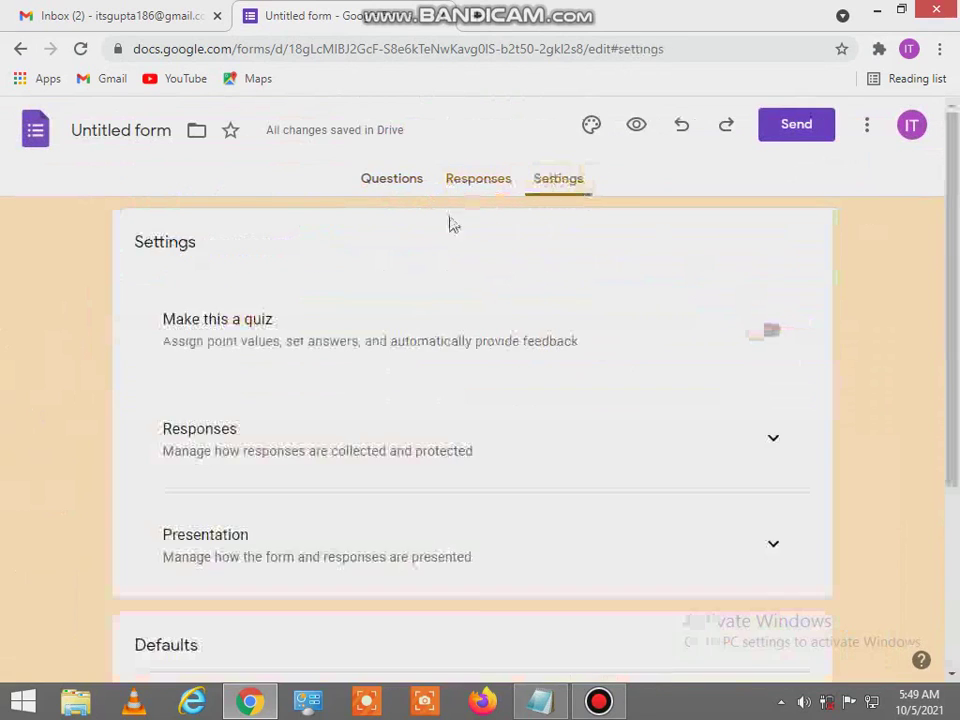
scroll(420, 455, down, 2)
scroll(429, 459, up, 2)
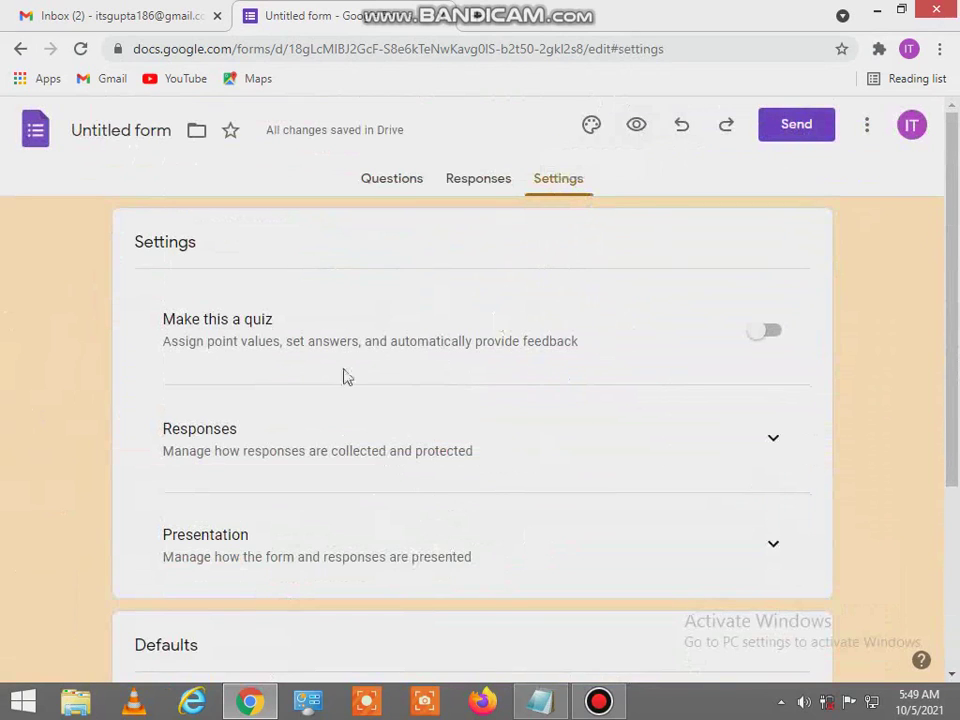
click(407, 181)
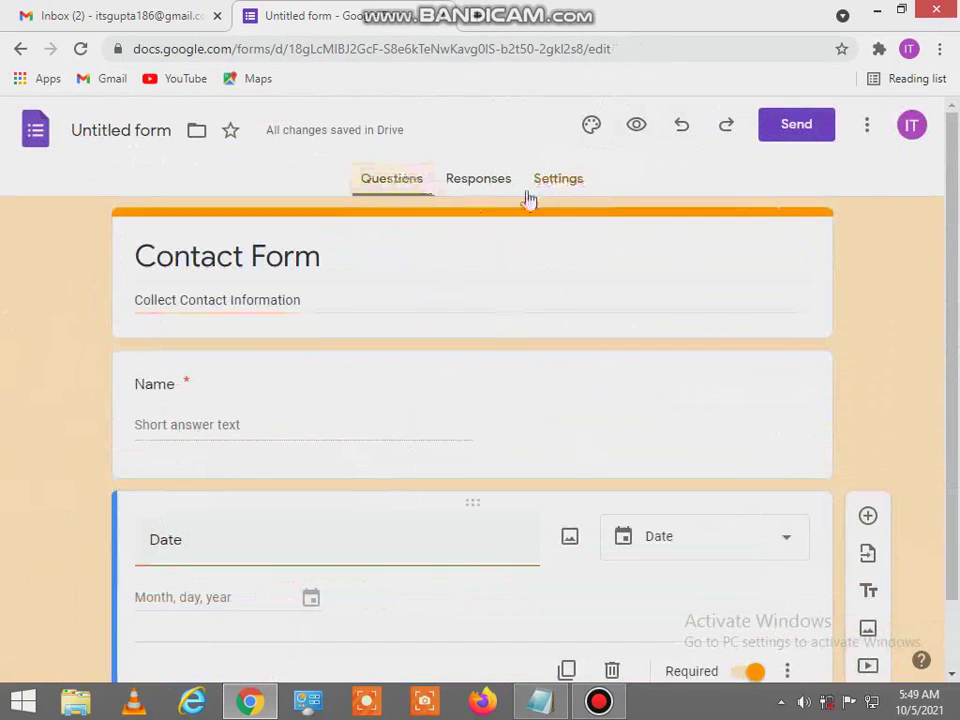
Preview the contact form as respondents see it and return to the form editor
click(637, 134)
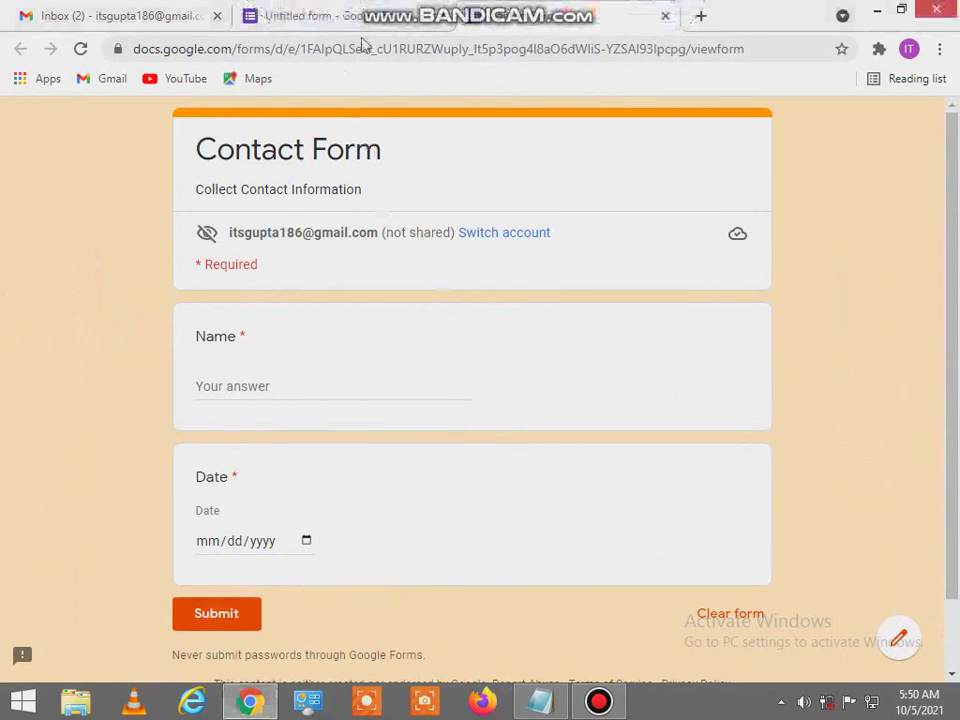
click(274, 15)
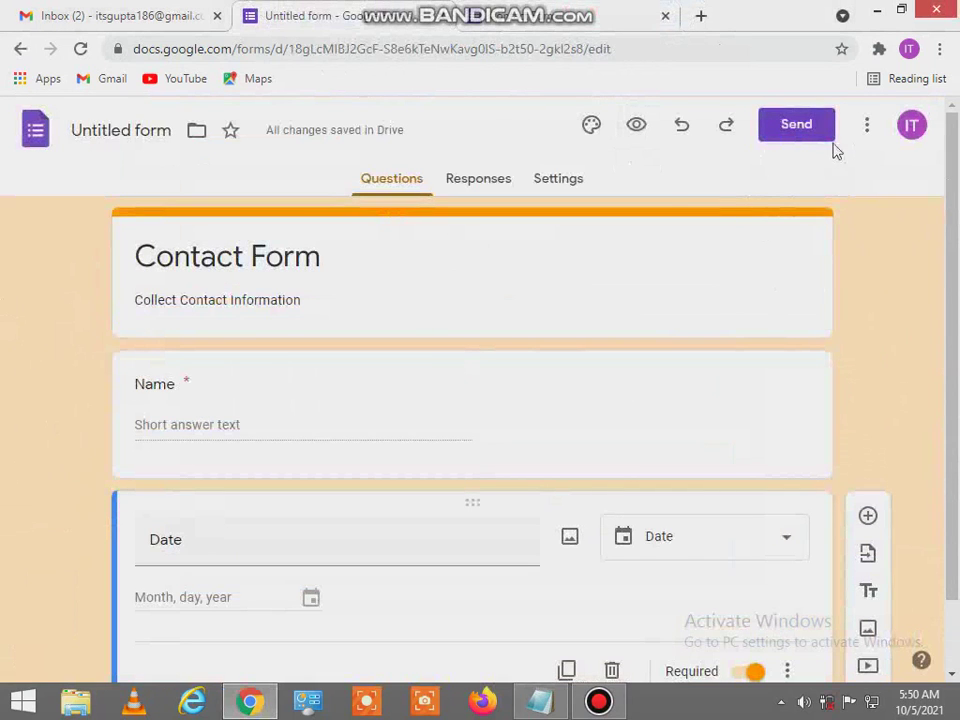
Generate a shortened share link for the form, copy it, and close the sending options
click(804, 129)
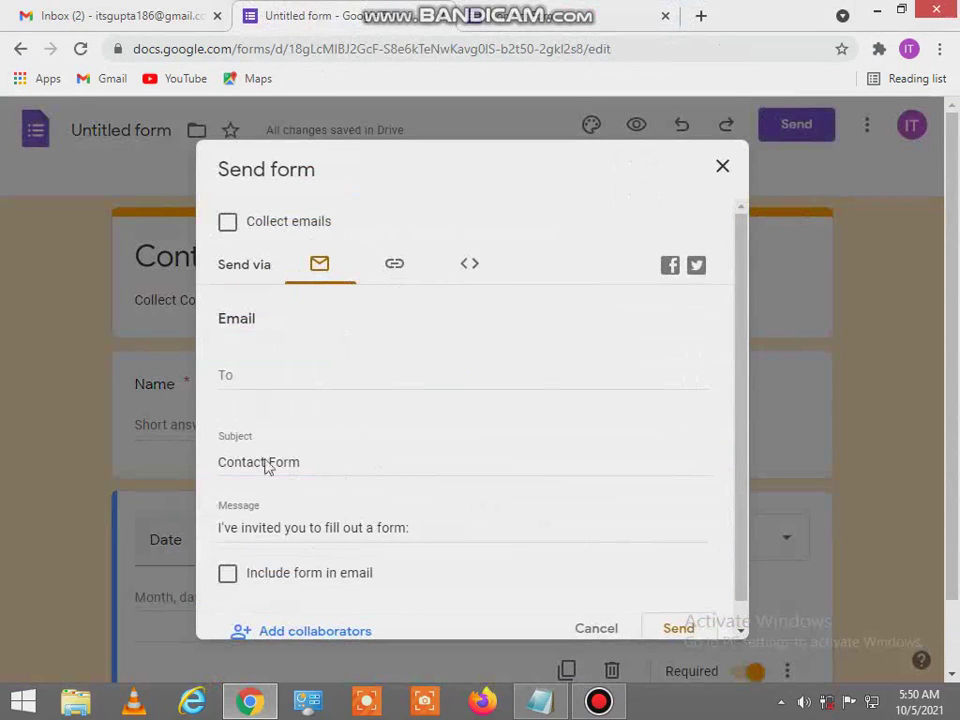
click(392, 274)
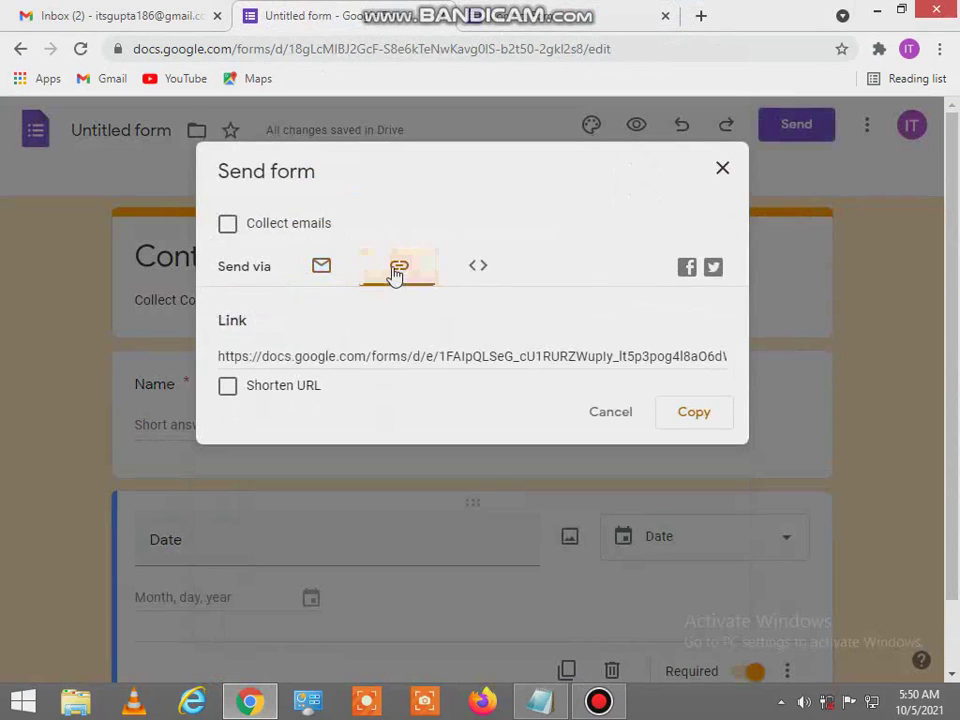
click(227, 387)
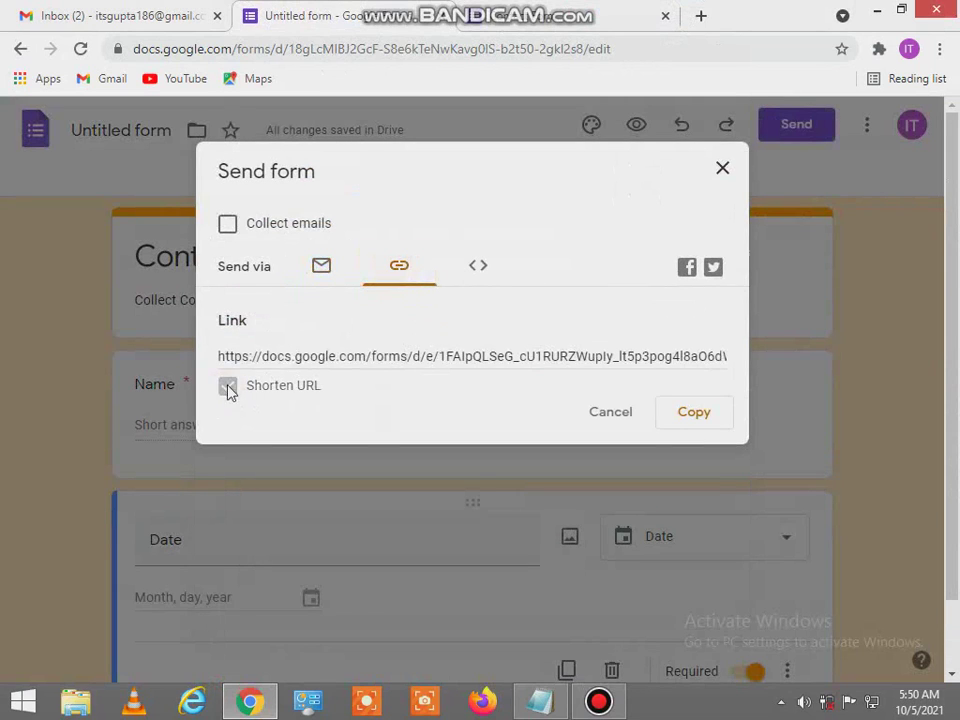
right_click(309, 358)
click(353, 370)
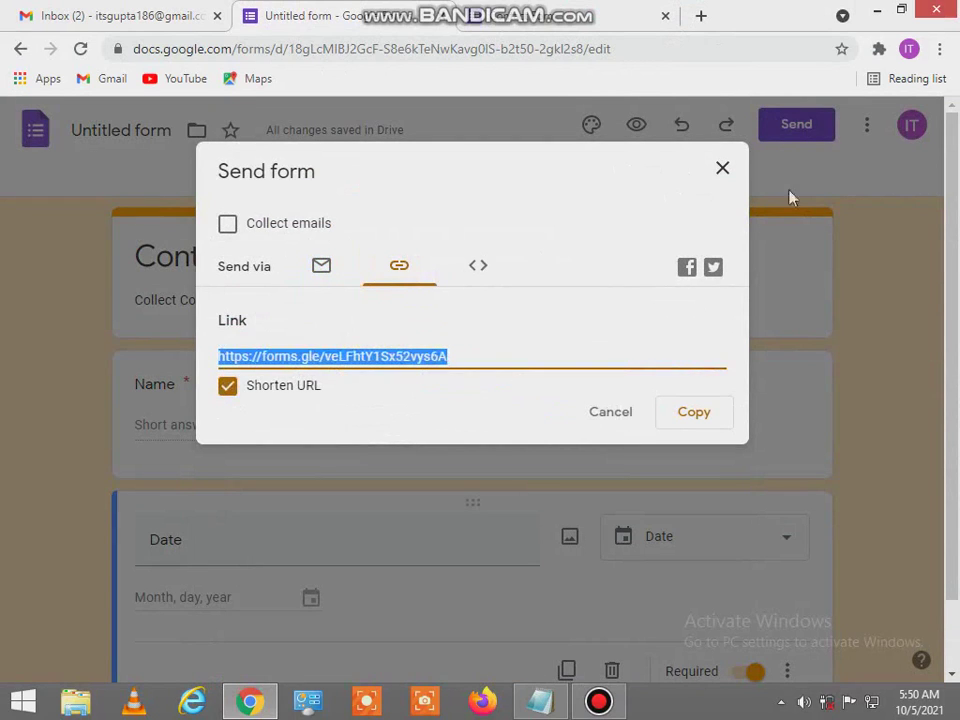
click(723, 170)
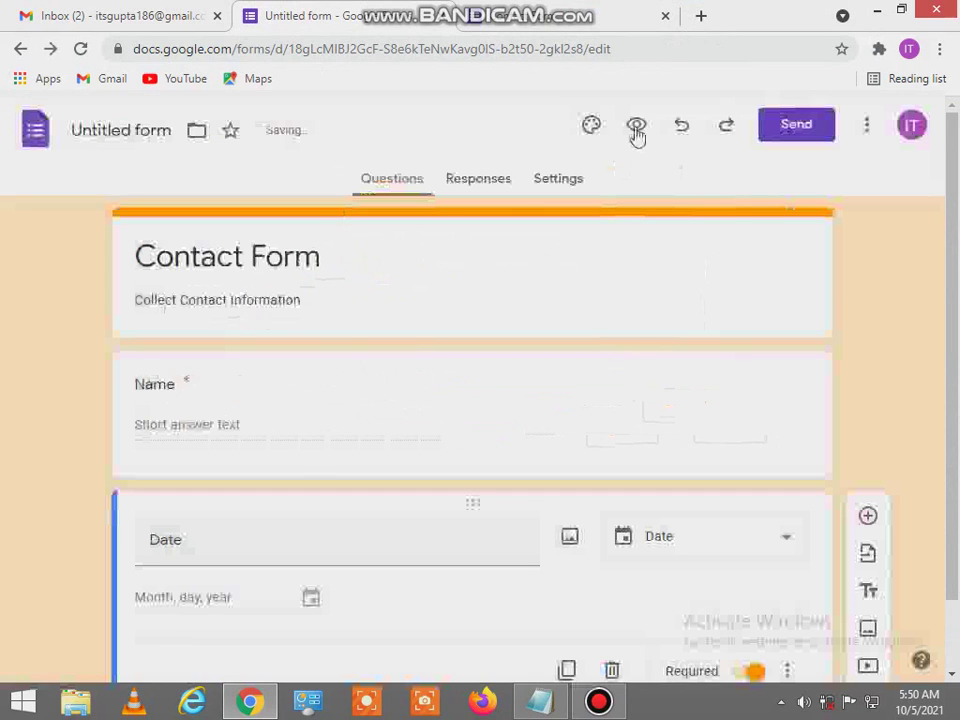
Open the contact form's respondent preview again
click(636, 131)
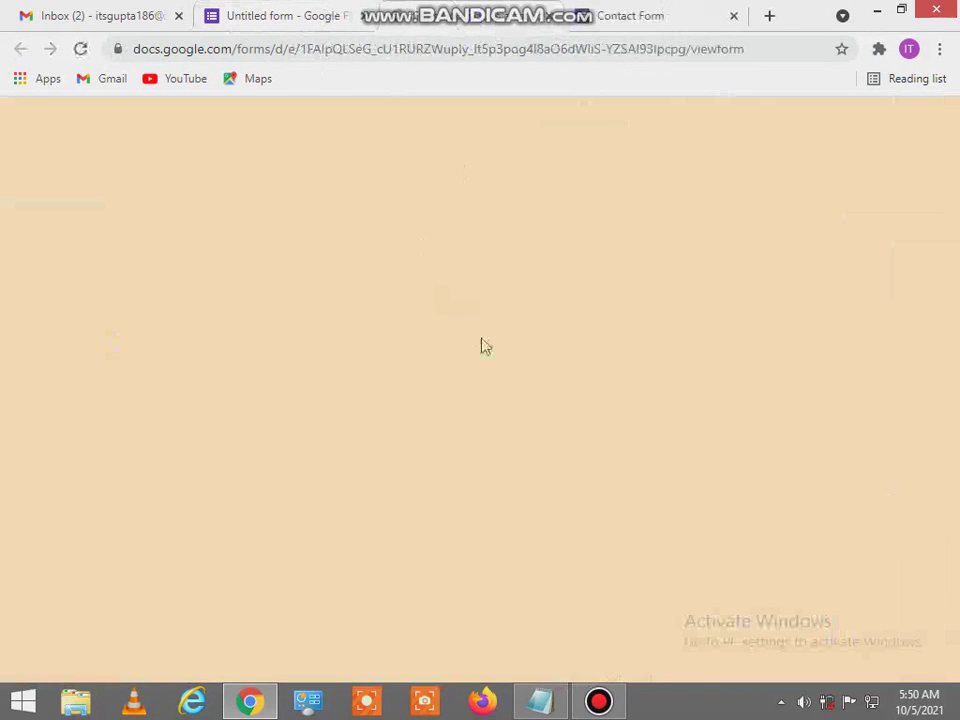